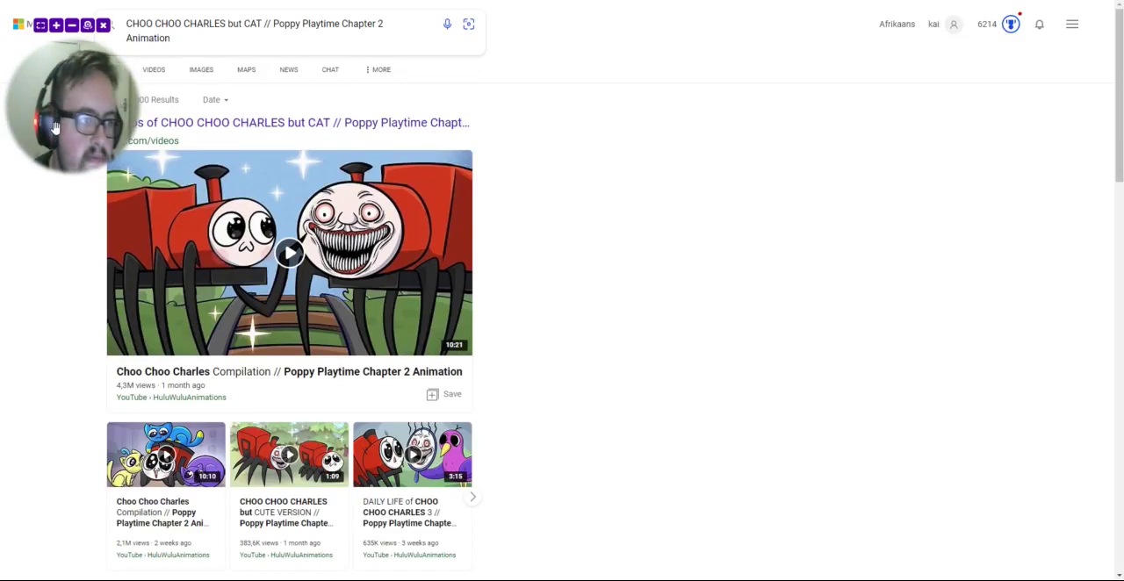
{"action": "scroll", "coordinate": [263, 193], "scroll_direction": "down", "scroll_amount": 1}
{"action": "scroll", "coordinate": [439, 114], "scroll_direction": "up", "scroll_amount": 1}
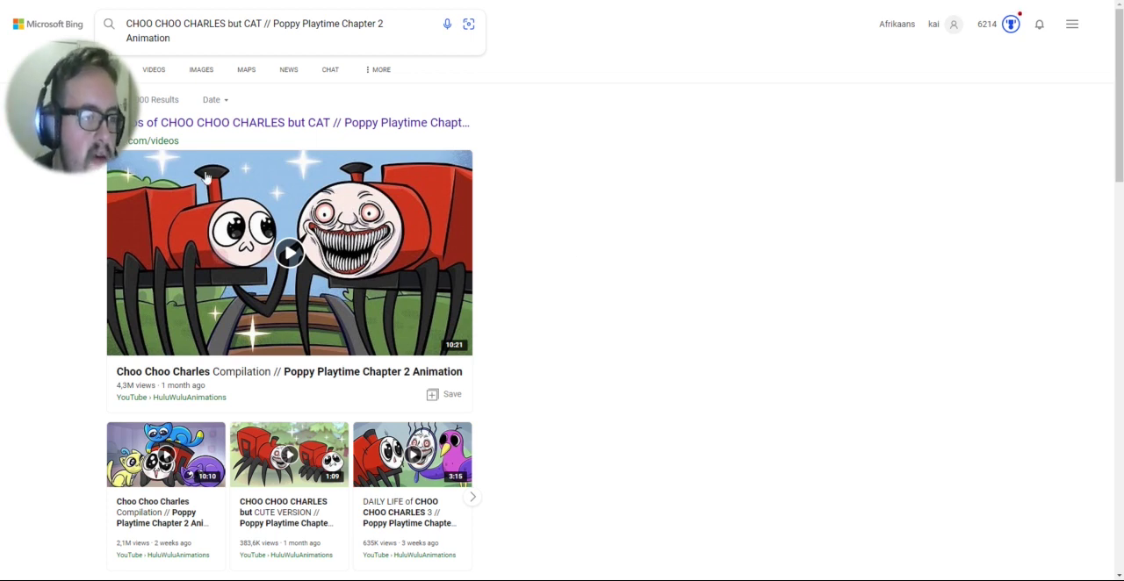
Step: Browse the Choo Choo Charles results down to the page links and back to the top
{"action": "left_click_drag", "start_coordinate": [93, 138], "coordinate": [654, 156]}
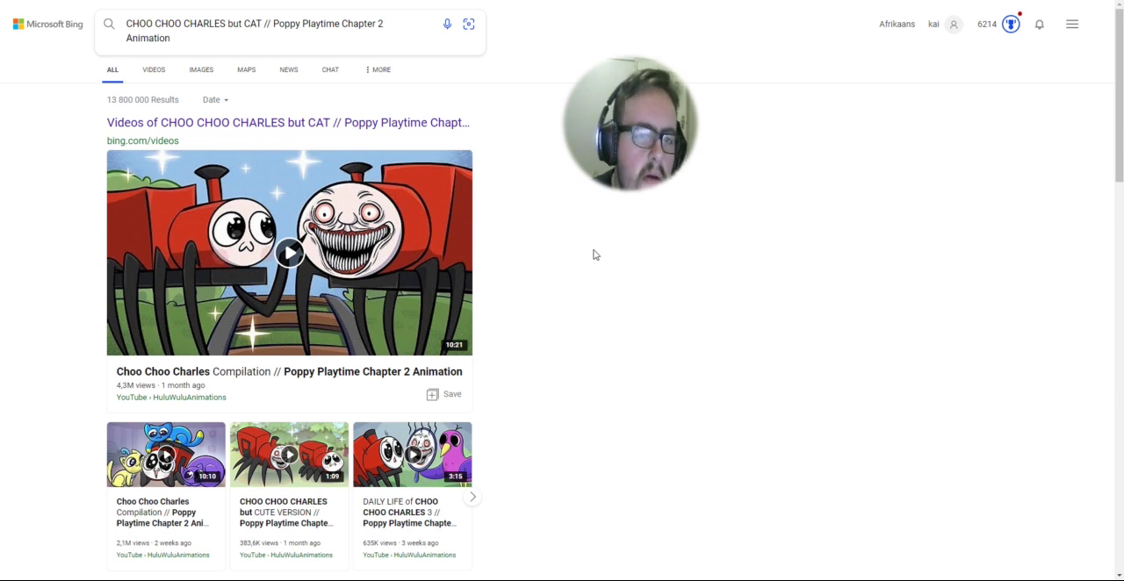
{"action": "scroll", "coordinate": [593, 255], "scroll_direction": "down", "scroll_amount": 1}
{"action": "scroll", "coordinate": [593, 255], "scroll_direction": "down", "scroll_amount": 1}
{"action": "scroll", "coordinate": [594, 255], "scroll_direction": "down", "scroll_amount": 1}
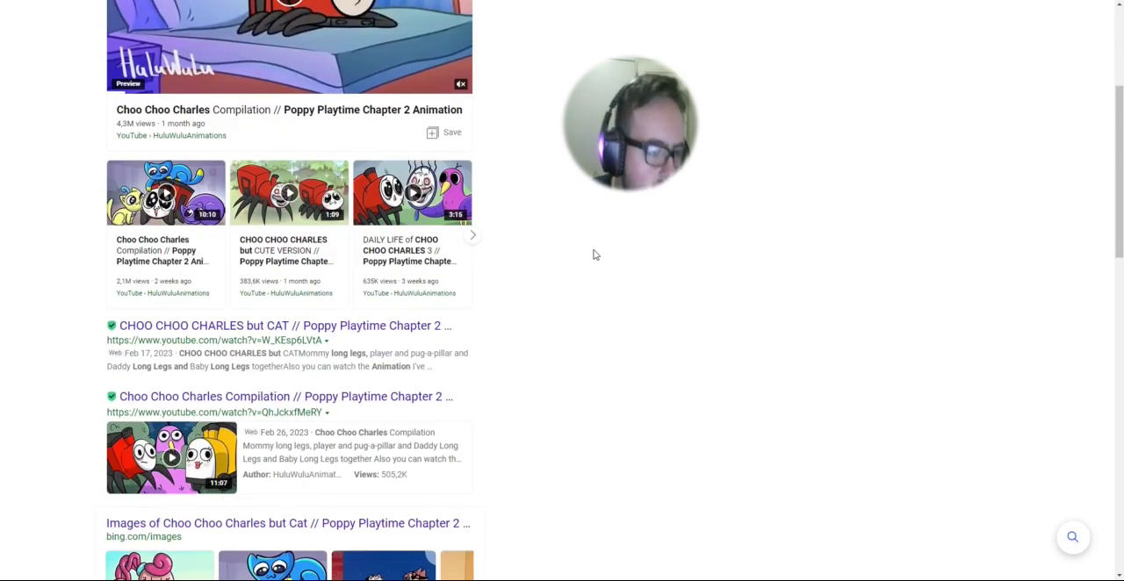
{"action": "mouse_move", "coordinate": [631, 124]}
{"action": "left_click_drag", "start_coordinate": [639, 163], "coordinate": [79, 141]}
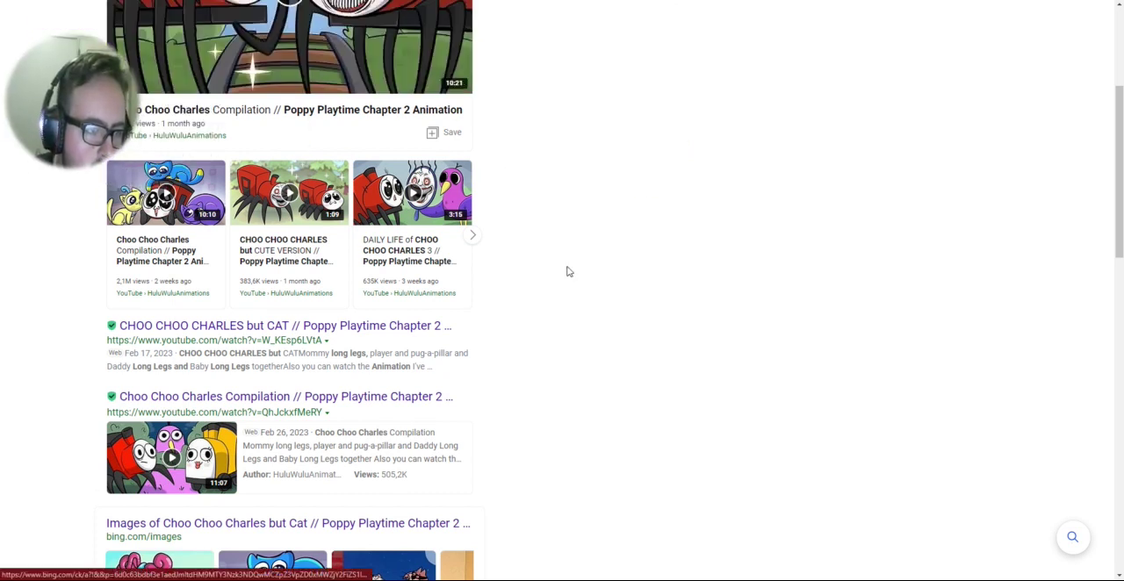
{"action": "scroll", "coordinate": [567, 271], "scroll_direction": "down", "scroll_amount": 3}
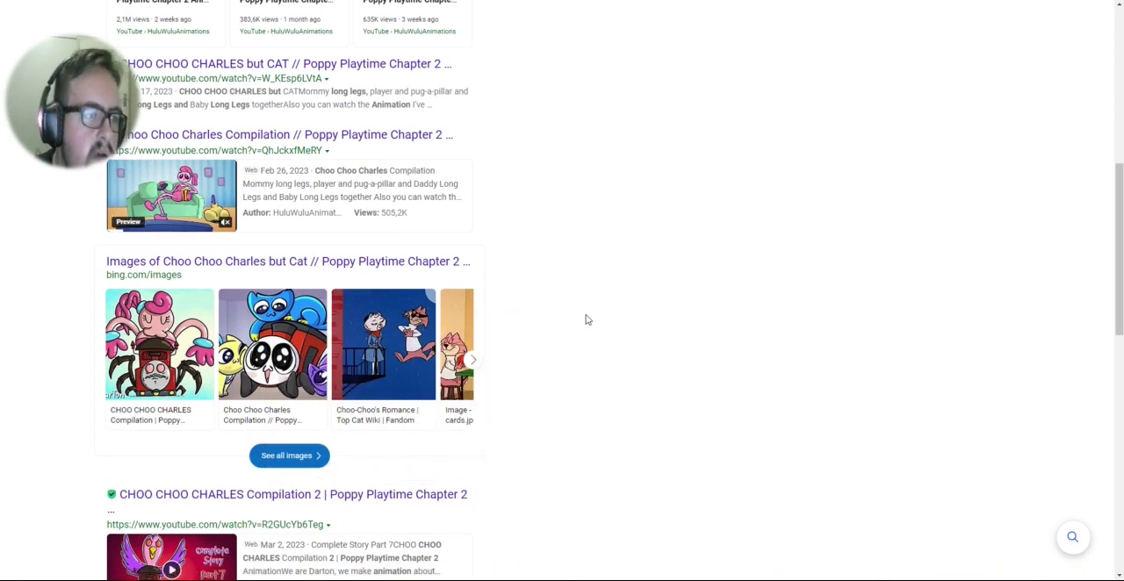
{"action": "scroll", "coordinate": [588, 320], "scroll_direction": "down", "scroll_amount": 2}
{"action": "scroll", "coordinate": [587, 320], "scroll_direction": "down", "scroll_amount": 1}
{"action": "scroll", "coordinate": [587, 320], "scroll_direction": "down", "scroll_amount": 3}
{"action": "scroll", "coordinate": [587, 320], "scroll_direction": "down", "scroll_amount": 3}
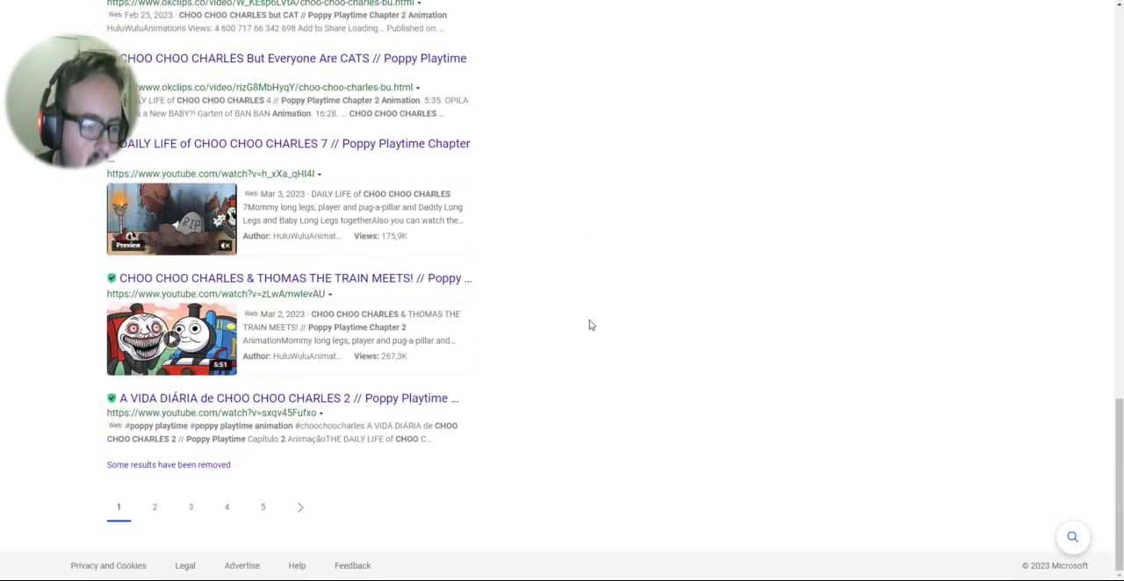
{"action": "scroll", "coordinate": [531, 344], "scroll_direction": "up", "scroll_amount": 2}
{"action": "scroll", "coordinate": [536, 342], "scroll_direction": "up", "scroll_amount": 3}
{"action": "scroll", "coordinate": [538, 341], "scroll_direction": "up", "scroll_amount": 5}
{"action": "scroll", "coordinate": [540, 341], "scroll_direction": "up", "scroll_amount": 5}
{"action": "scroll", "coordinate": [544, 339], "scroll_direction": "up", "scroll_amount": 1}
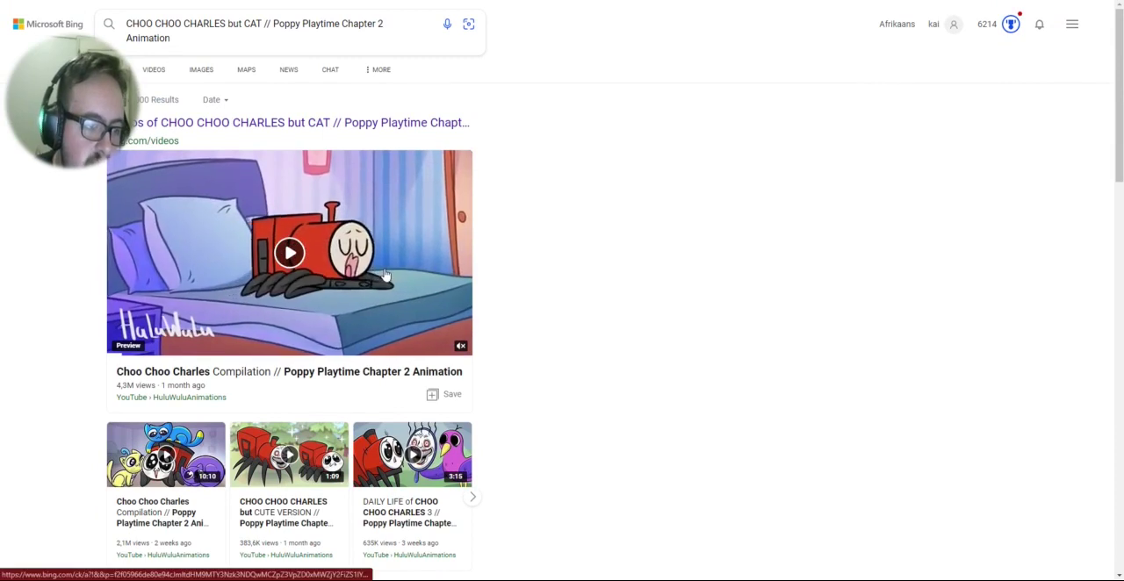